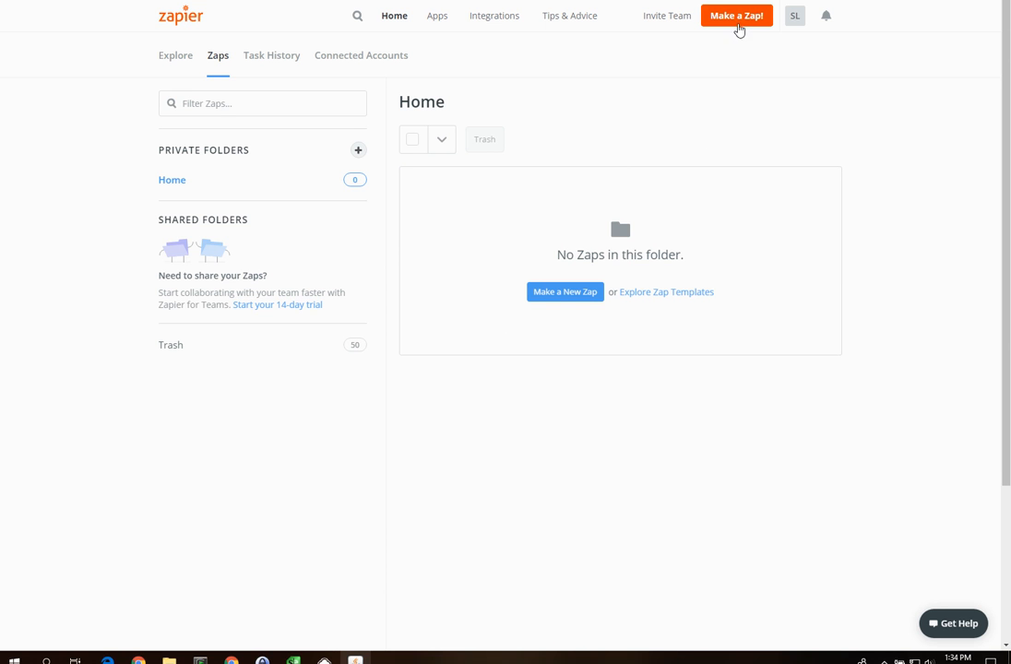
Create a new Zap triggered by The Studio Director - Test E-Mails, using the already connected testdev account.
{"action": "left_click", "coordinate": [737, 19]}
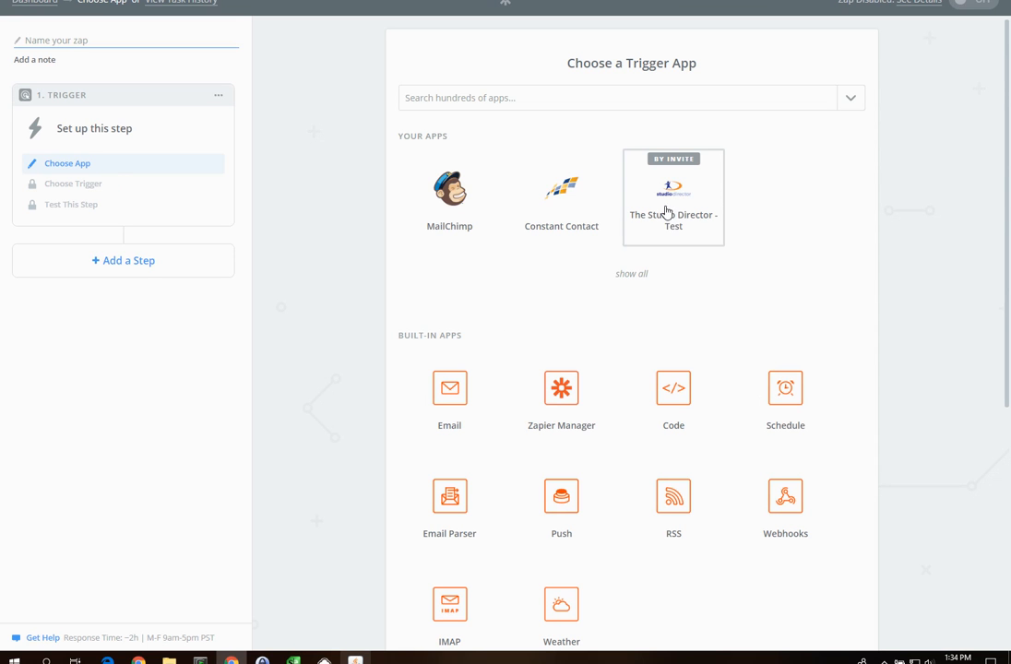
{"action": "left_click", "coordinate": [667, 212]}
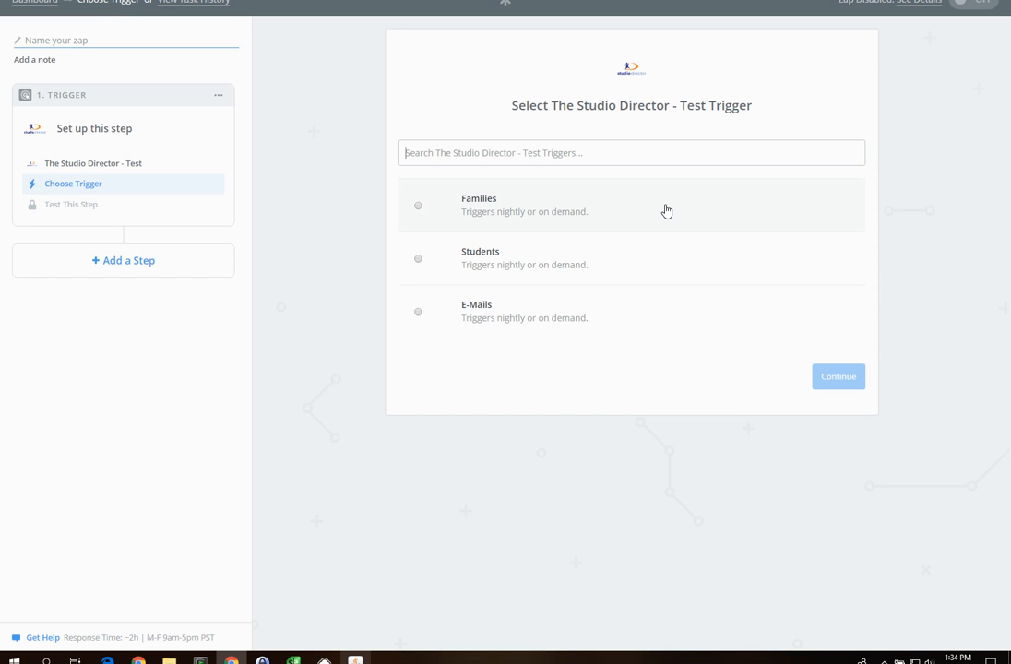
{"action": "left_click", "coordinate": [475, 320]}
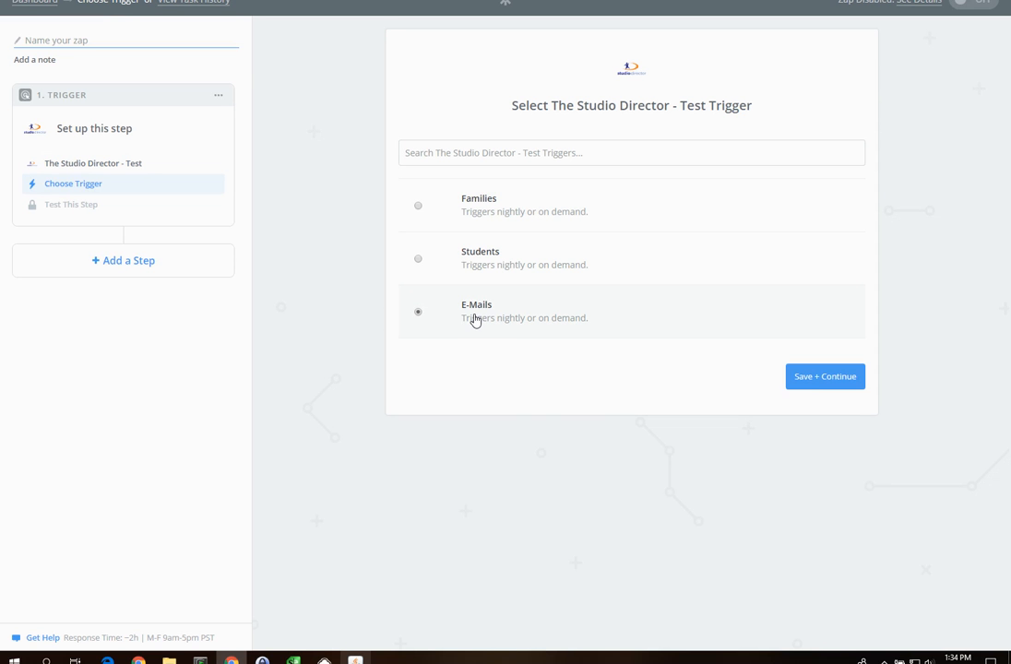
{"action": "left_click", "coordinate": [814, 389]}
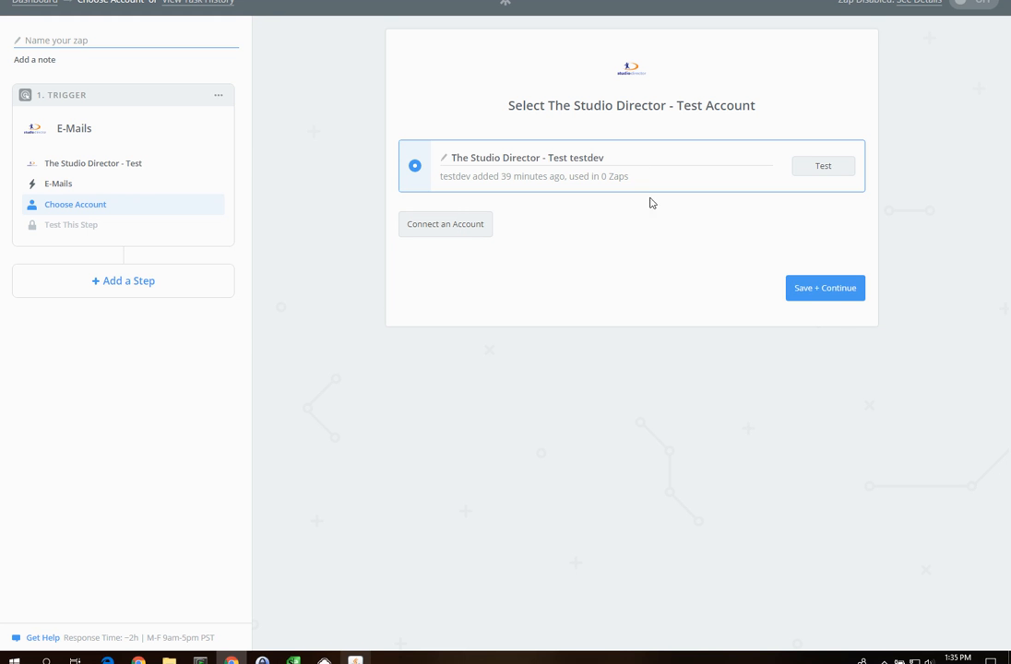
{"action": "left_click", "coordinate": [844, 293]}
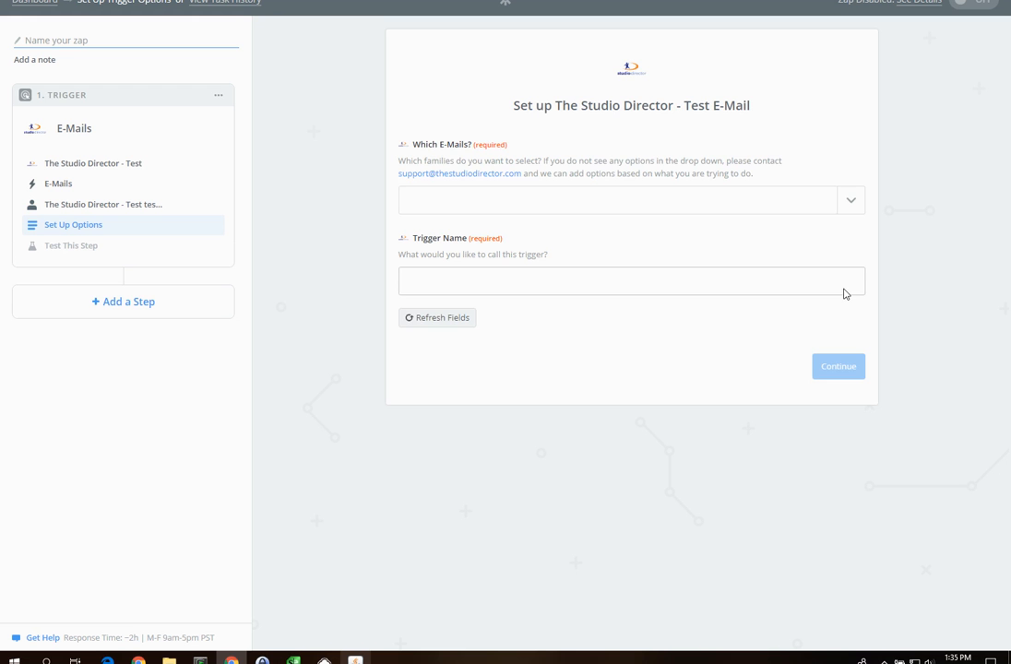
Set the trigger to select New E-mails and name it New E-mails, saving these options.
{"action": "left_click", "coordinate": [851, 201]}
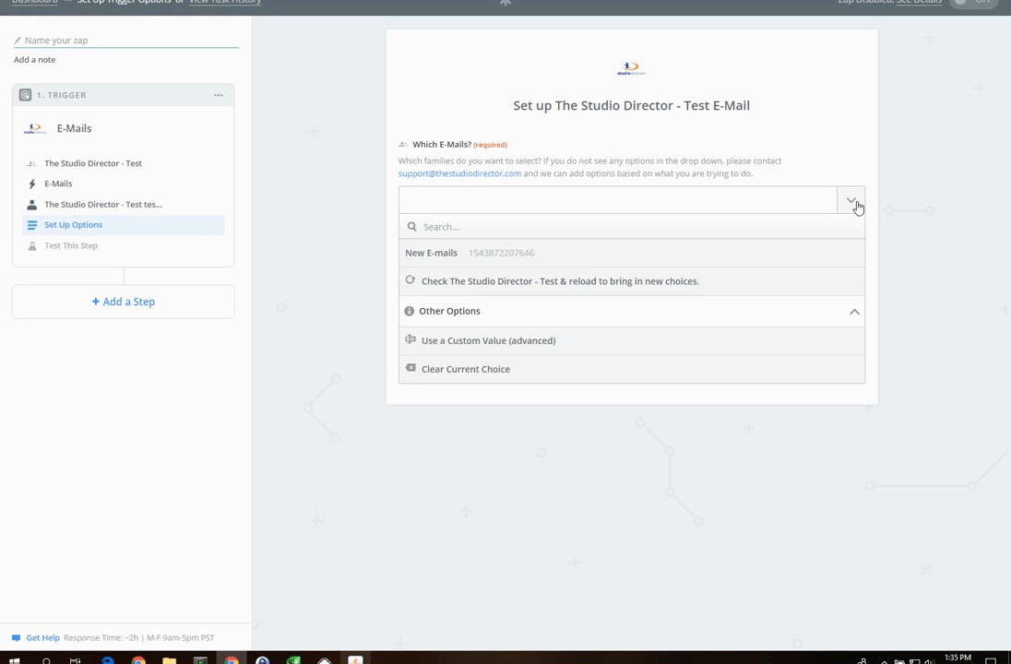
{"action": "left_click", "coordinate": [454, 257]}
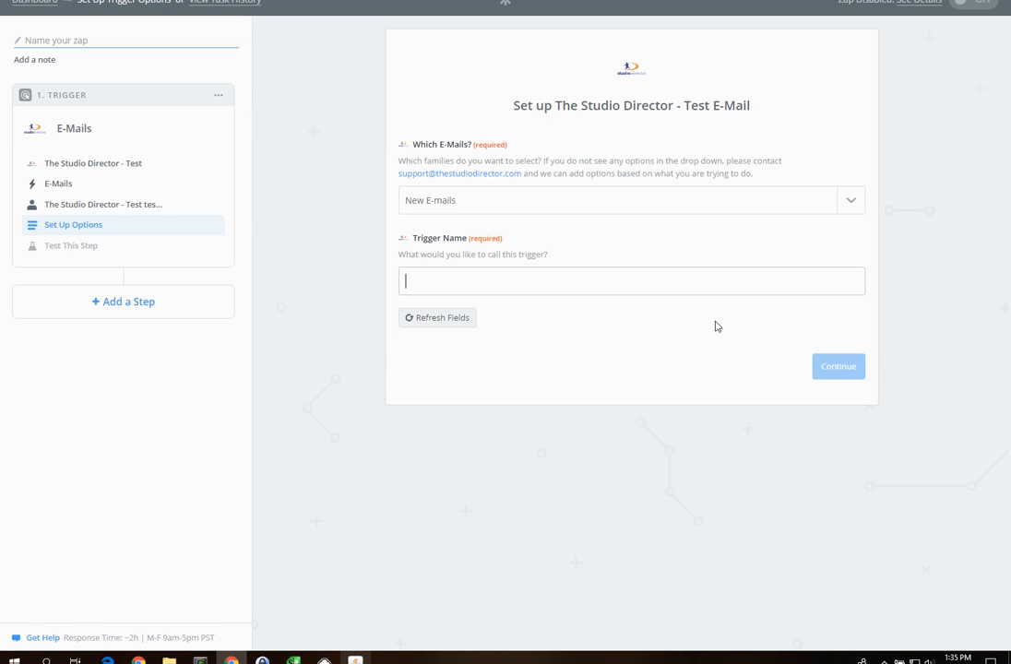
{"action": "type", "text": "New E"}
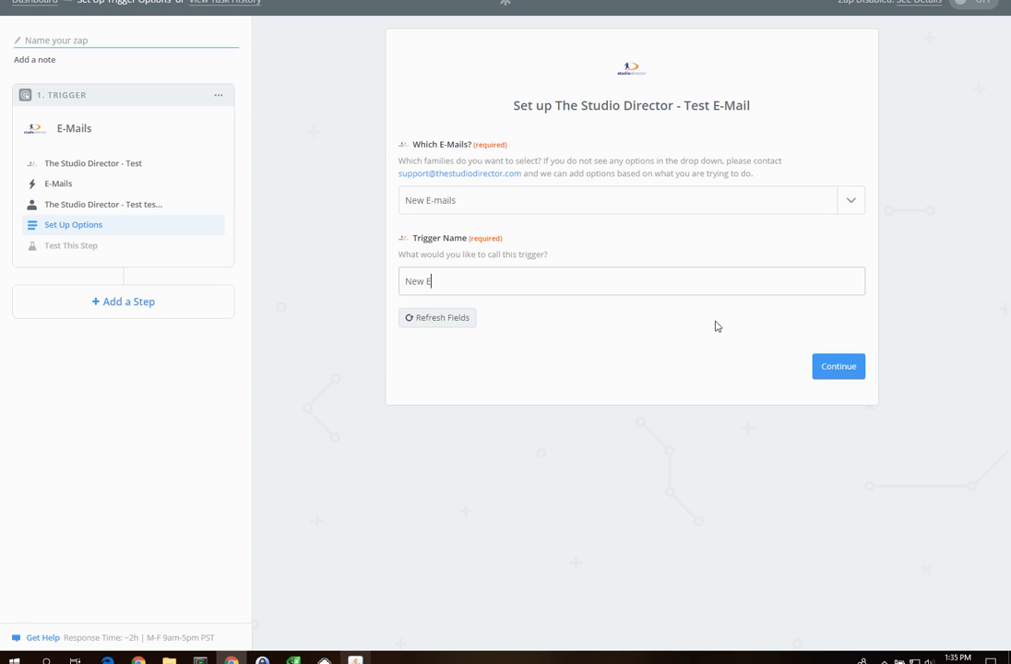
{"action": "type", "text": "-mail"}
{"action": "type", "text": "s"}
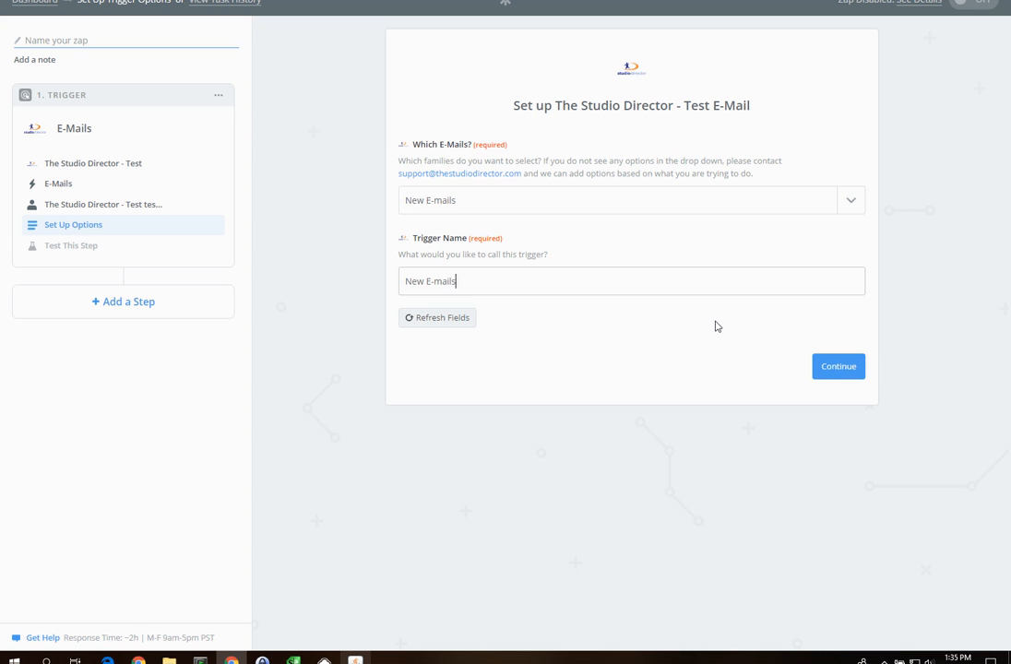
{"action": "left_click", "coordinate": [834, 372]}
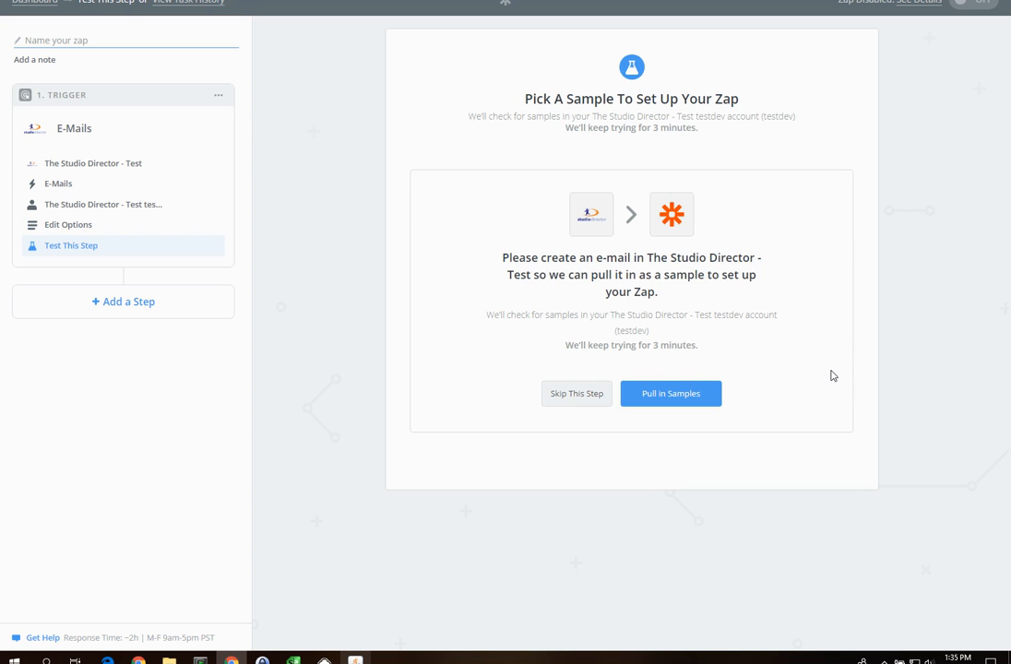
Pull in trigger samples, view the fields of sample E Mail A and accept it for the Zap.
{"action": "left_click", "coordinate": [671, 397]}
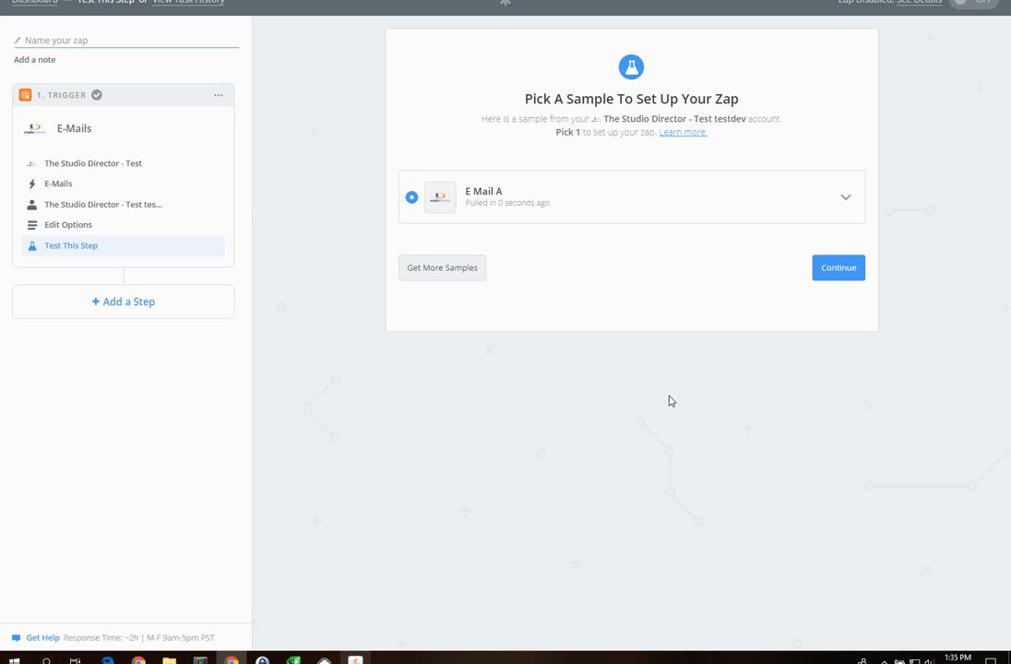
{"action": "left_click", "coordinate": [843, 201]}
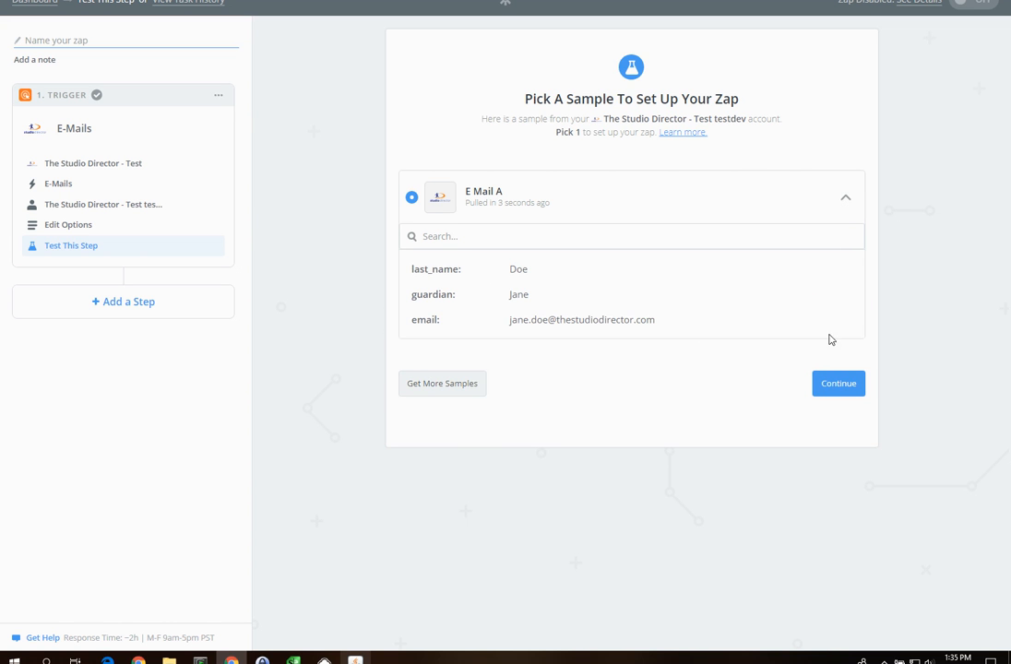
{"action": "left_click", "coordinate": [838, 386]}
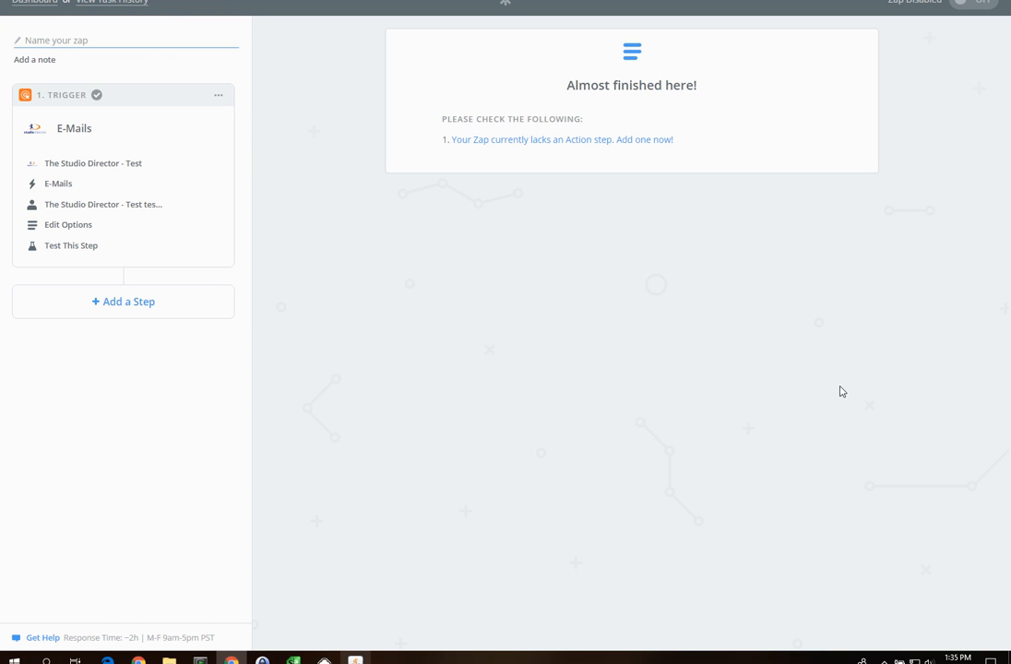
Add a MailChimp Add/Update Subscriber action step using the connected The Studio Director account.
{"action": "left_click", "coordinate": [552, 148]}
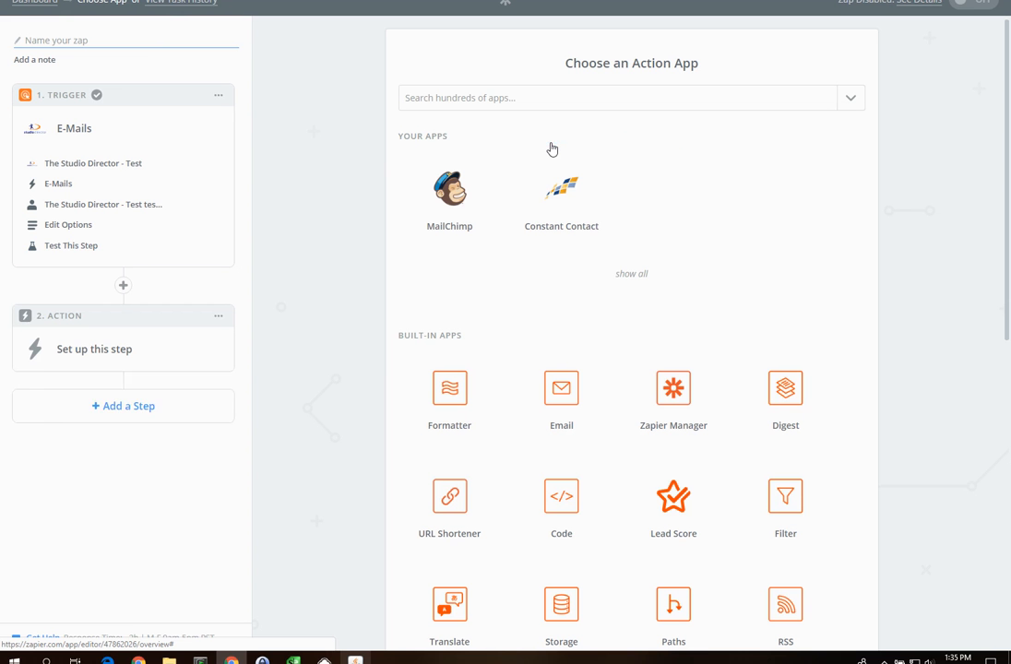
{"action": "left_click", "coordinate": [463, 207]}
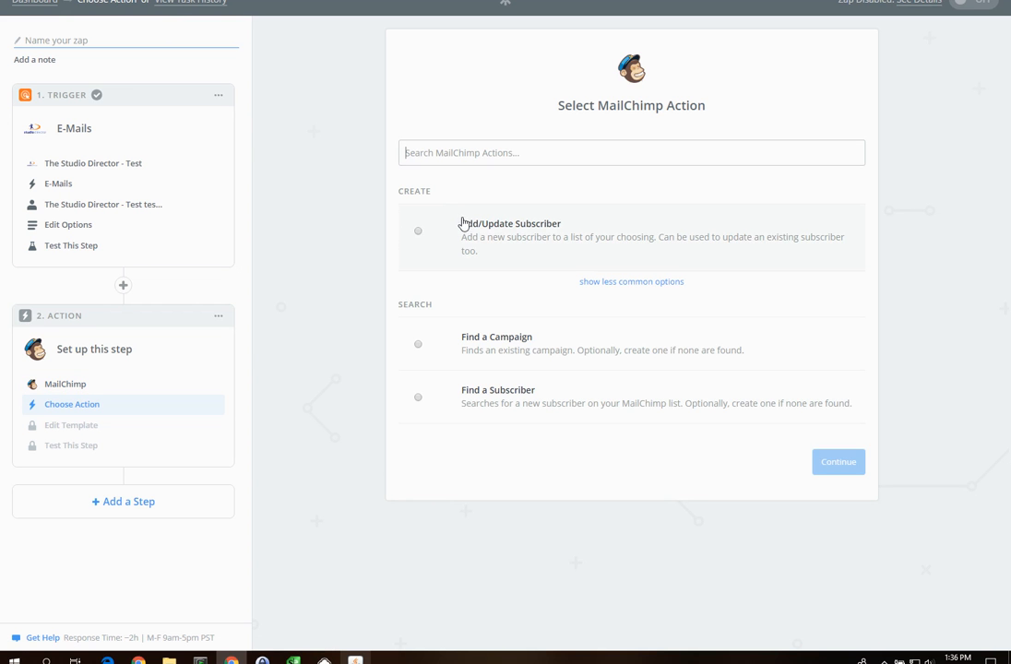
{"action": "left_click", "coordinate": [419, 233]}
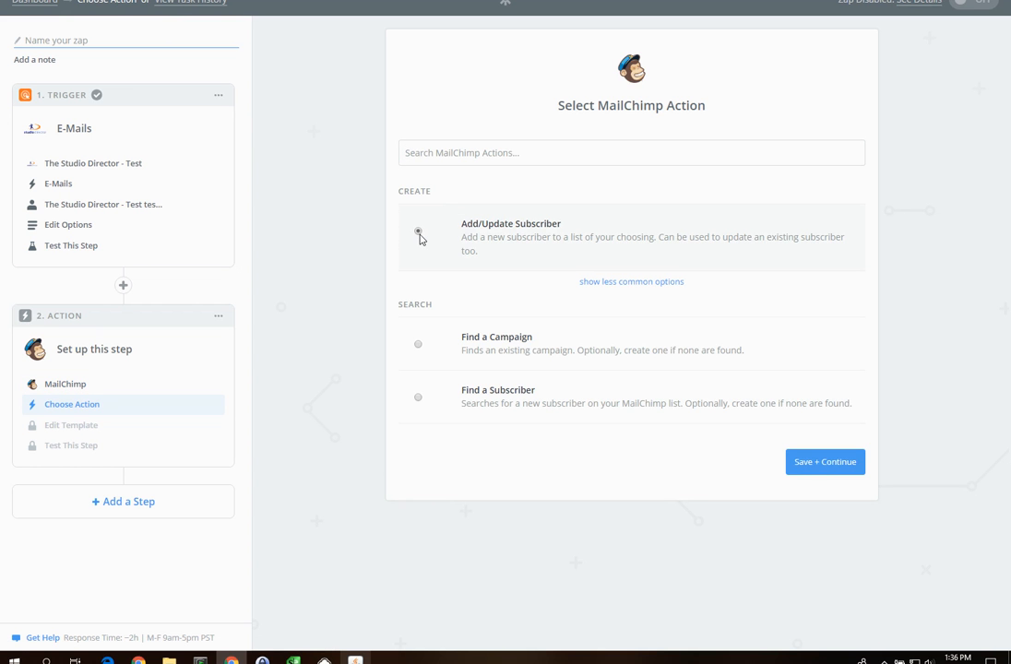
{"action": "left_click", "coordinate": [828, 470]}
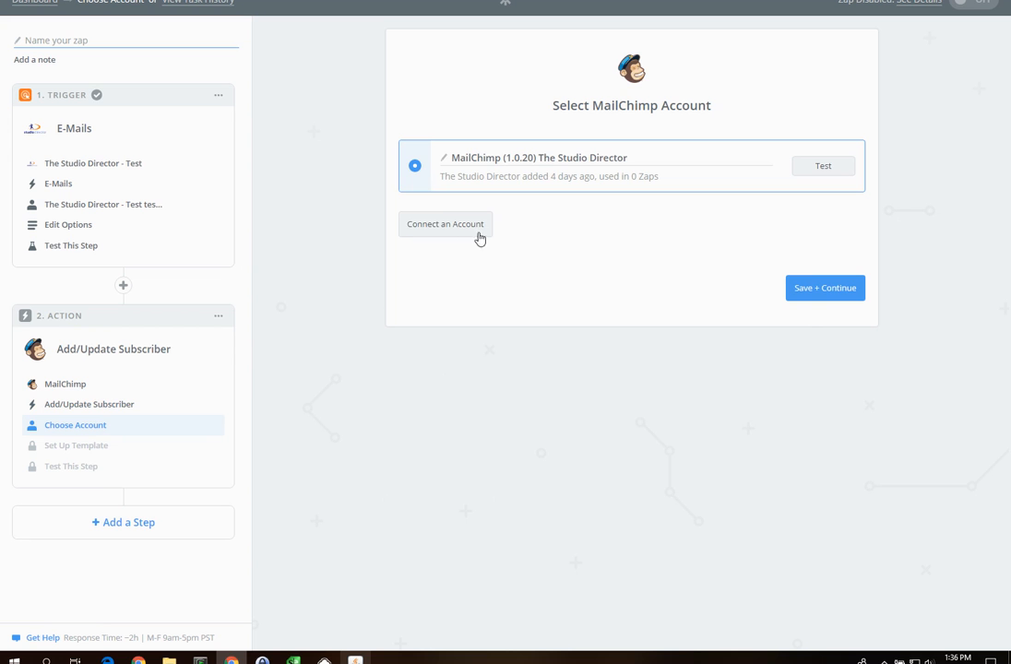
{"action": "left_click", "coordinate": [830, 291]}
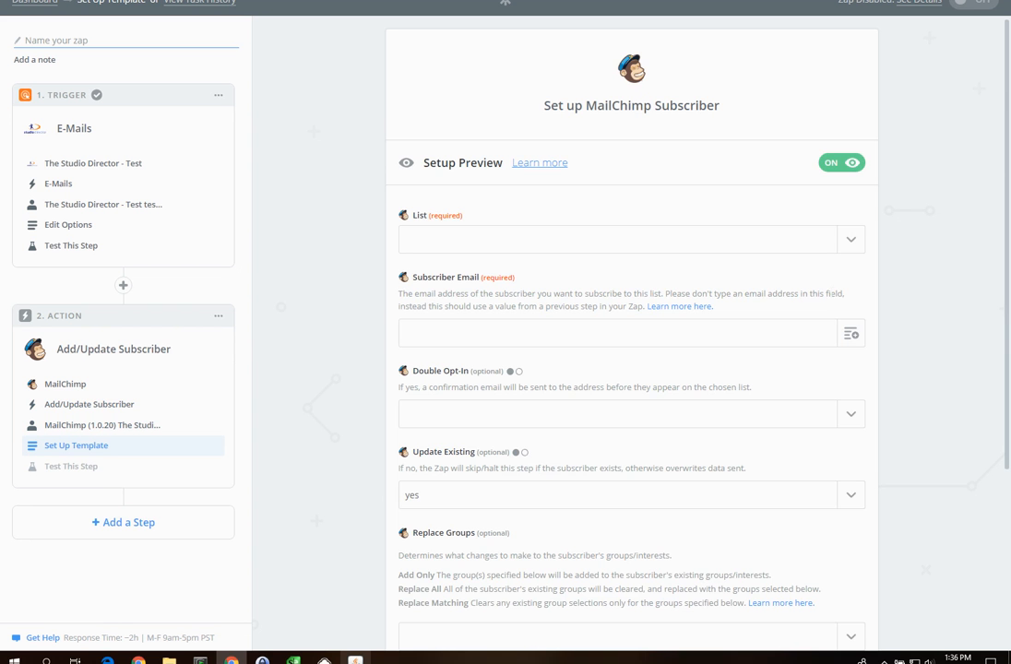
Set the subscriber template's list to Zapier Test 1 and map Subscriber Email to the trigger's E-mail field.
{"action": "left_click", "coordinate": [849, 243]}
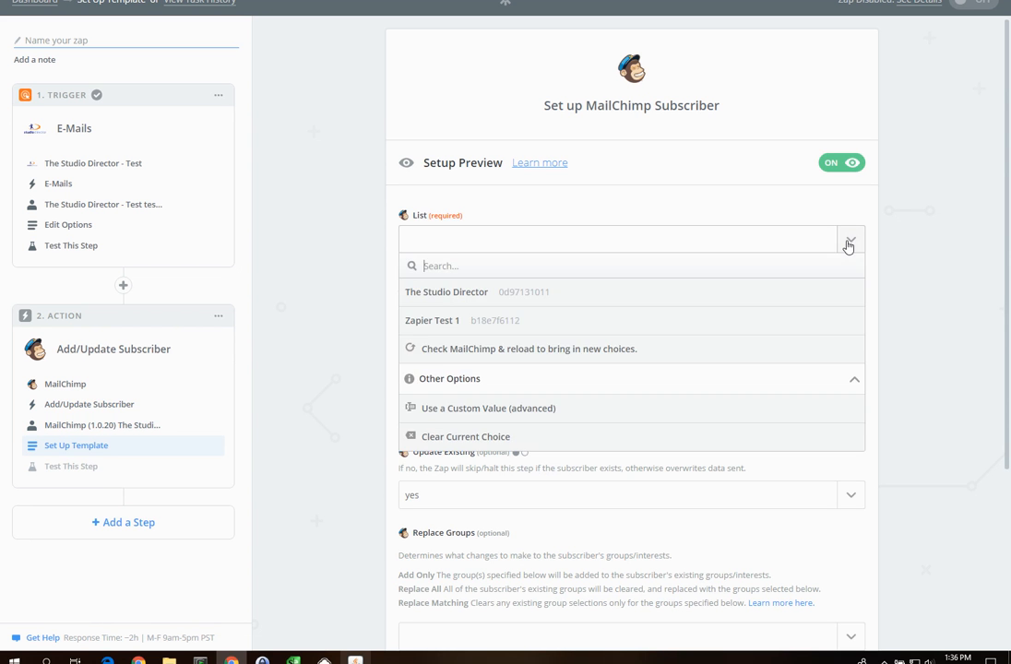
{"action": "left_click", "coordinate": [450, 323]}
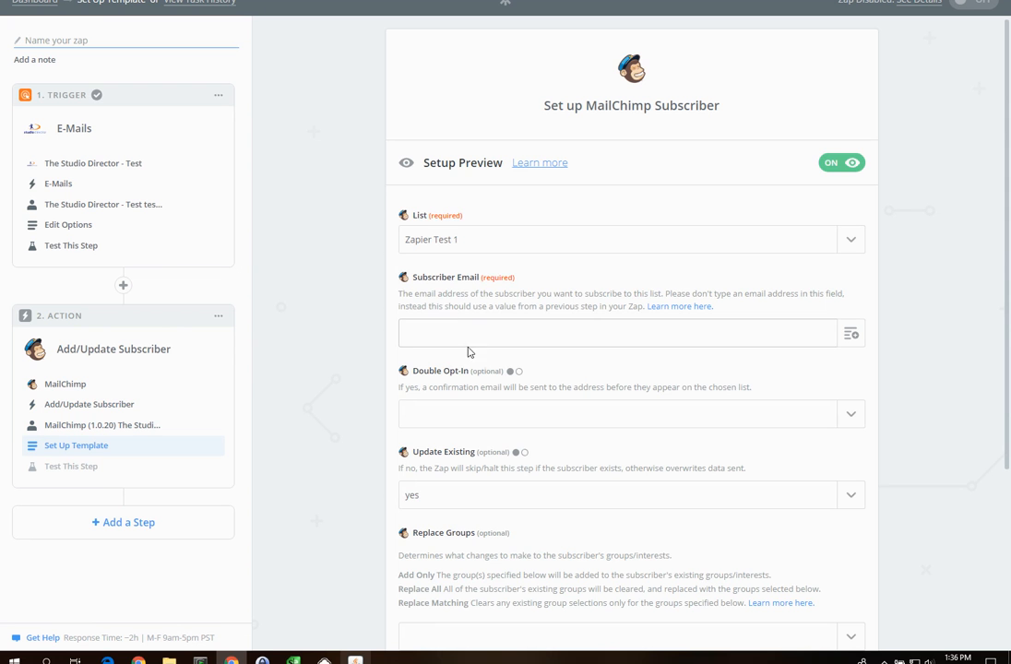
{"action": "left_click", "coordinate": [850, 337]}
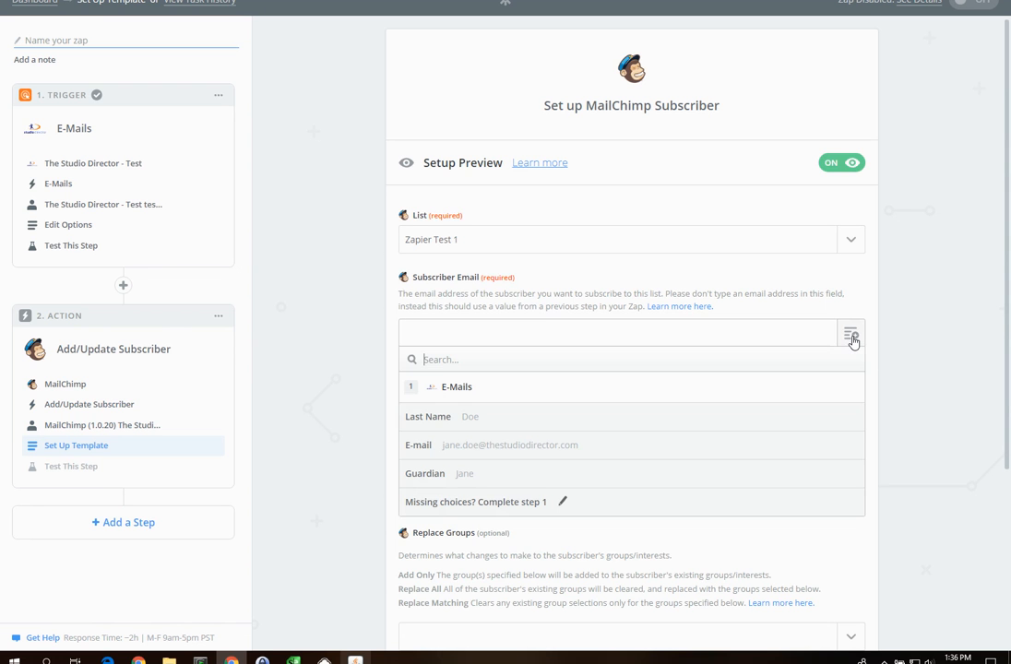
{"action": "left_click", "coordinate": [462, 449]}
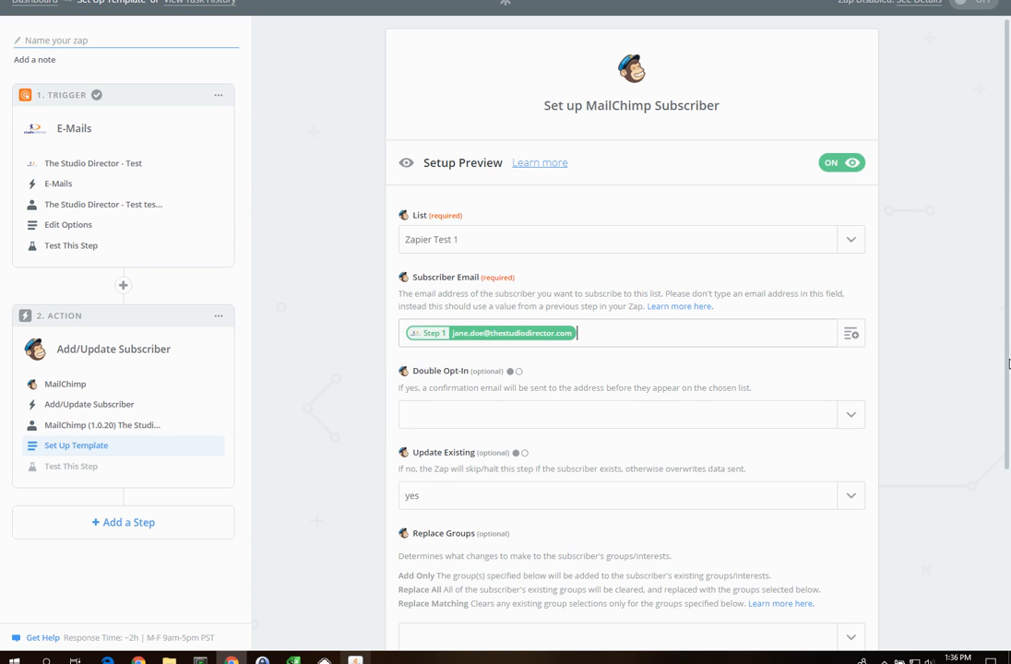
{"action": "left_click_drag", "start_coordinate": [1008, 360], "coordinate": [1009, 530]}
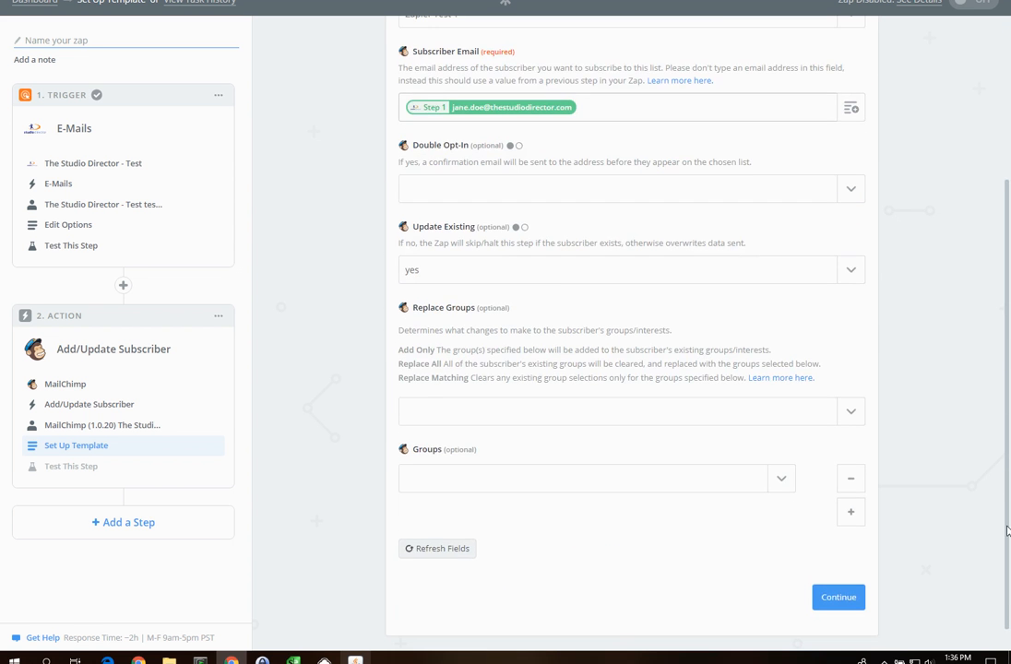
{"action": "left_click", "coordinate": [849, 598]}
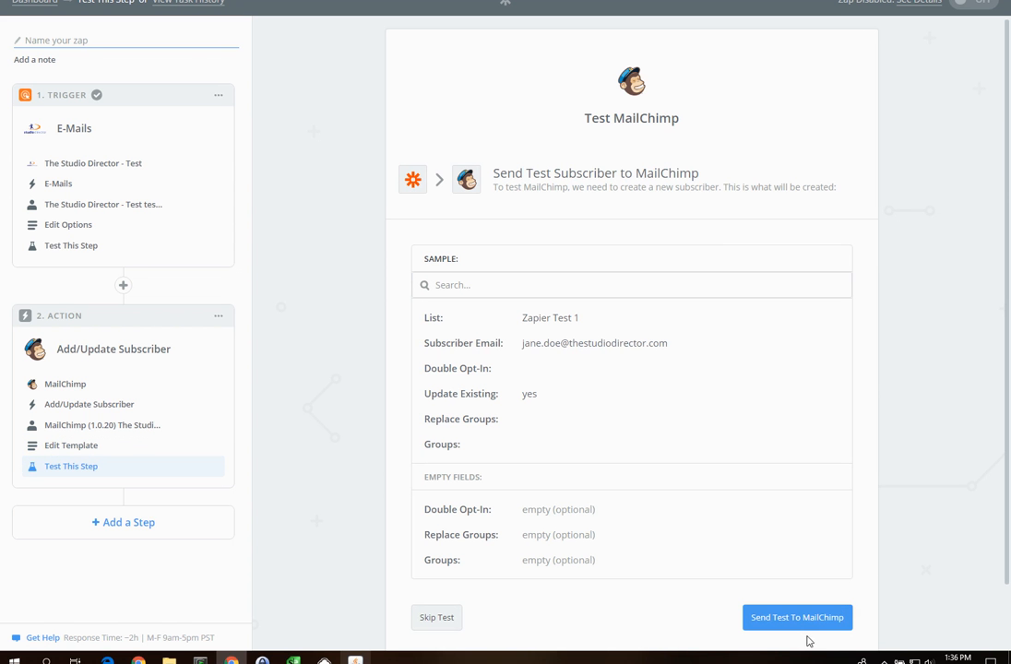
Send the test subscriber to MailChimp and finish the action setup.
{"action": "left_click", "coordinate": [798, 621]}
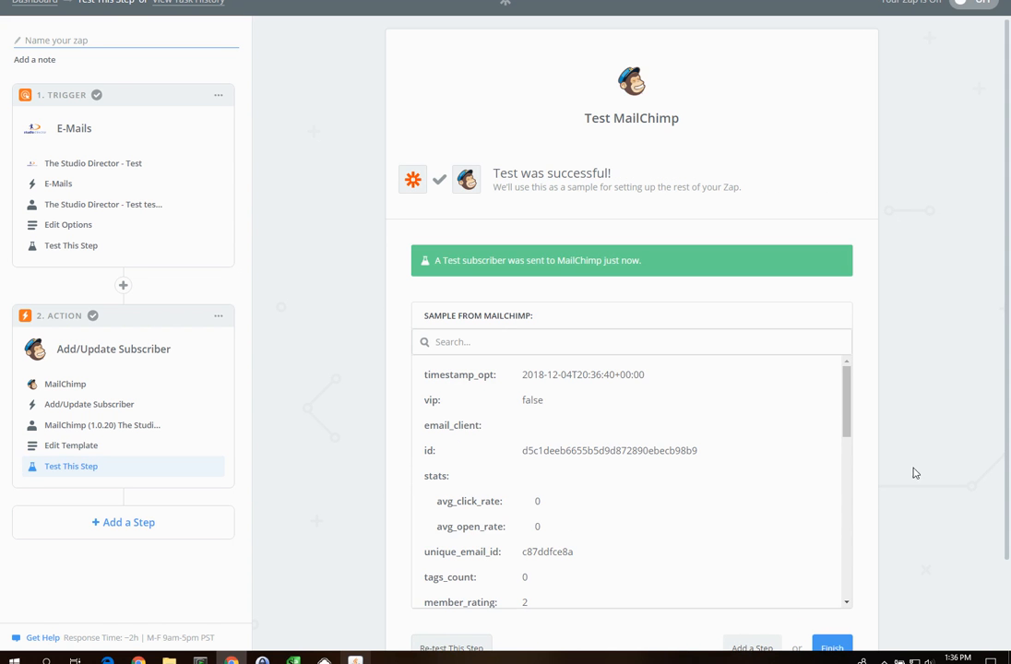
{"action": "scroll", "coordinate": [953, 471], "scroll_direction": "down", "scroll_amount": 2}
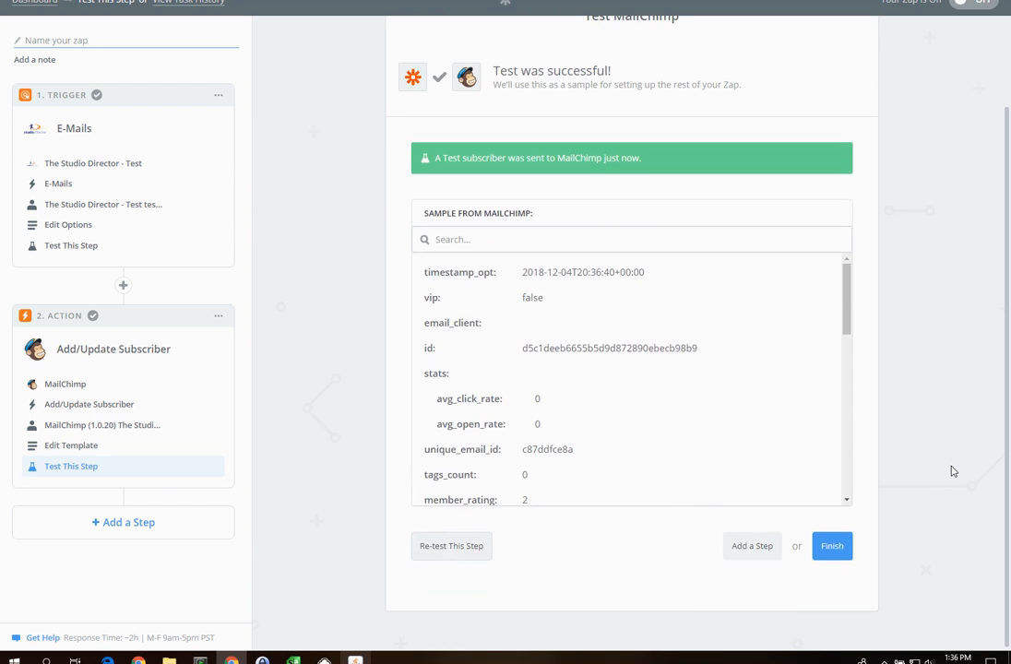
{"action": "left_click", "coordinate": [837, 548]}
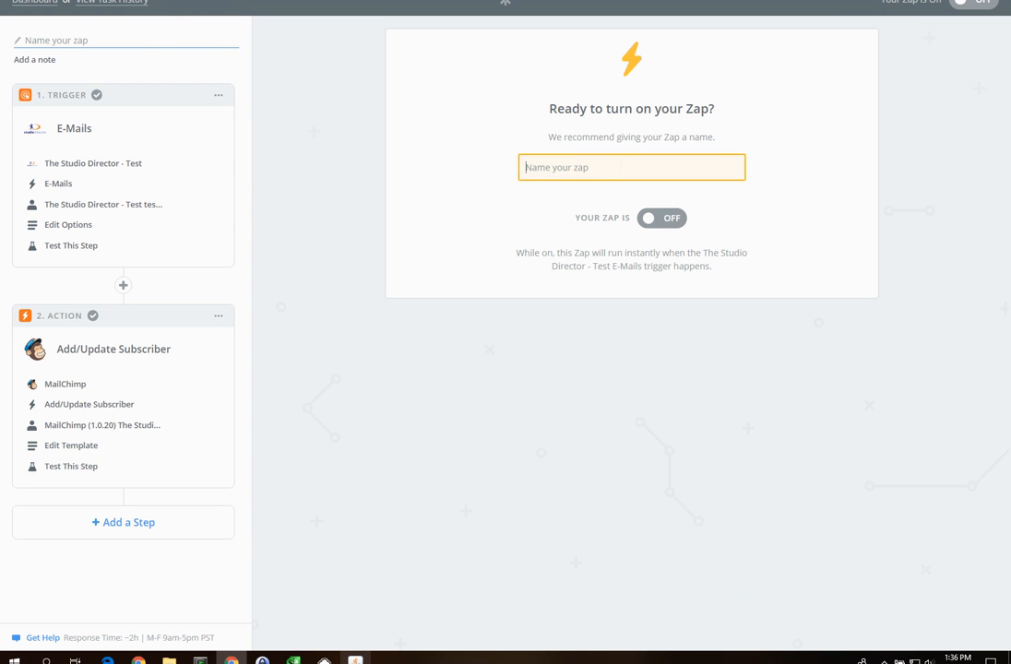
Name the Zap MailChimp and turn it on.
{"action": "type", "text": "MailChimp"}
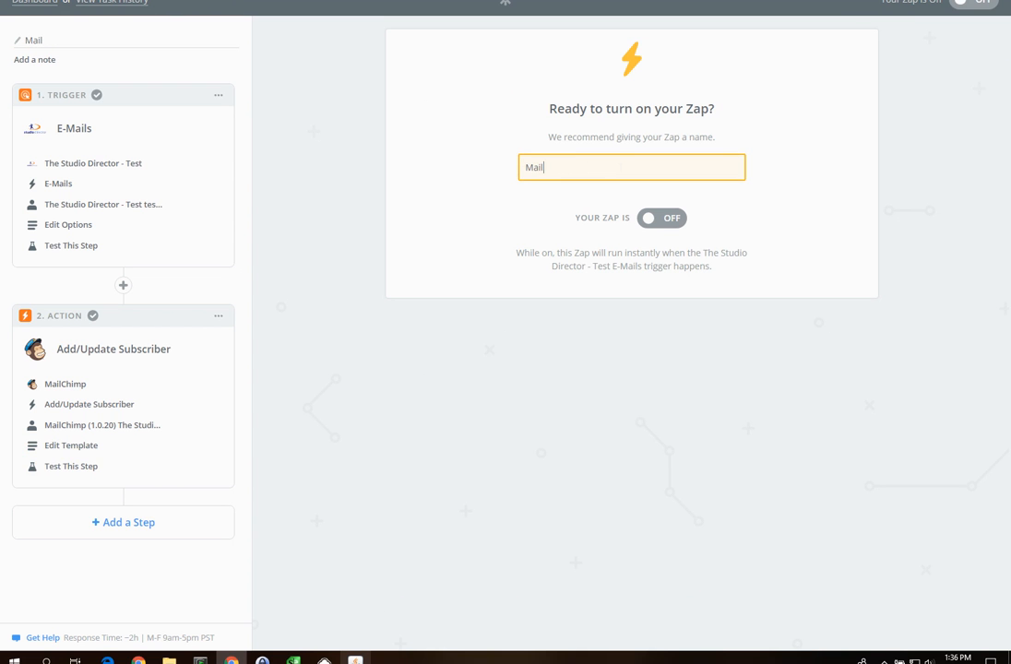
{"action": "left_click", "coordinate": [661, 219]}
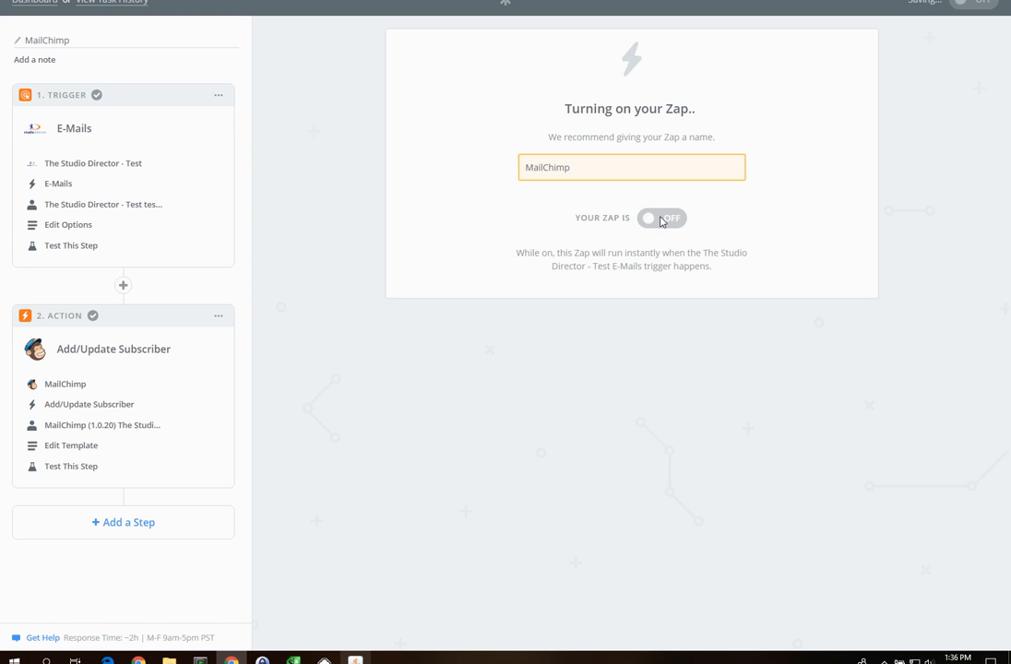